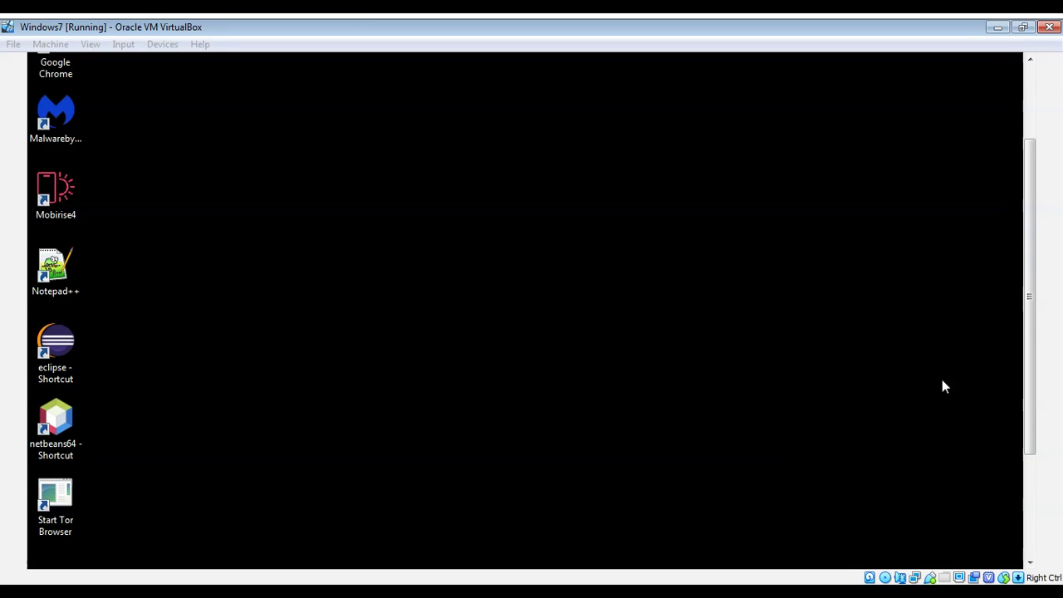
Find Remote Desktop Connection by searching for "remote desk" and open it in the Windows 7 virtual machine.
{"action": "left_click_drag", "start_coordinate": [1027, 301], "coordinate": [1027, 317]}
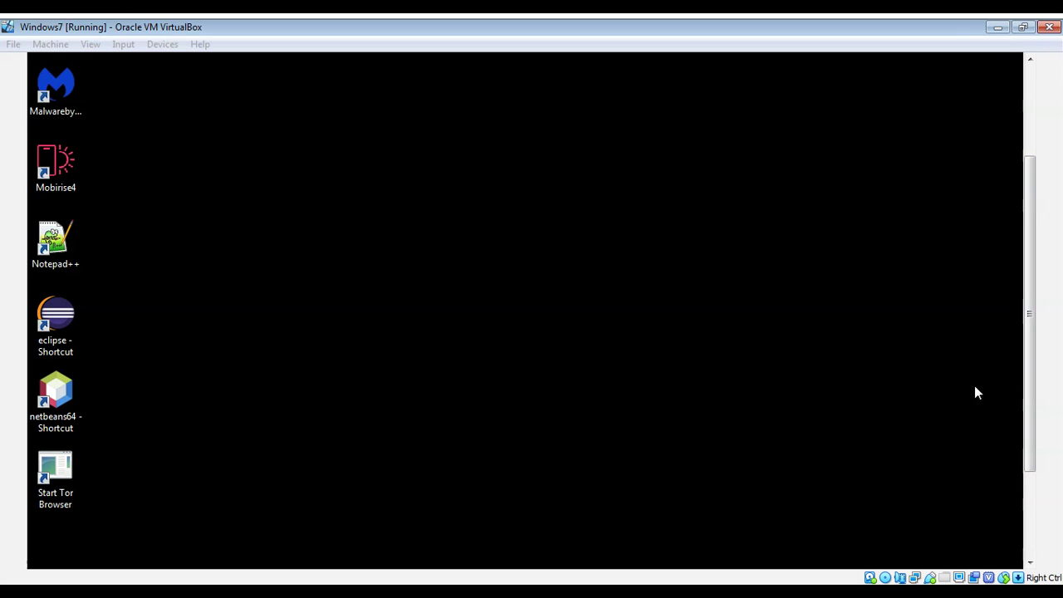
{"action": "left_click", "coordinate": [1032, 360]}
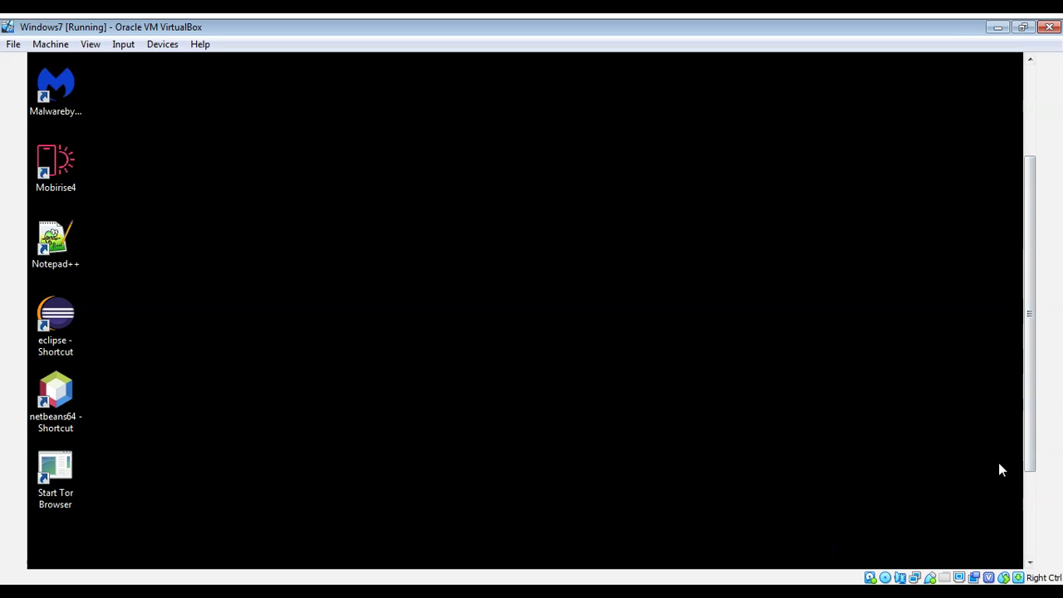
{"action": "left_click", "coordinate": [1025, 495]}
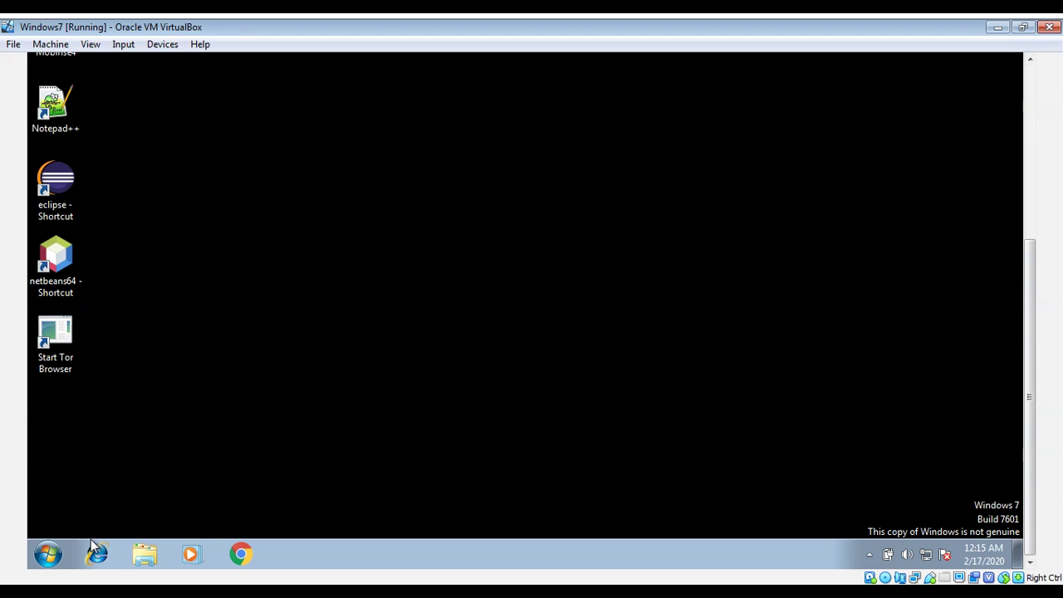
{"action": "left_click", "coordinate": [48, 555]}
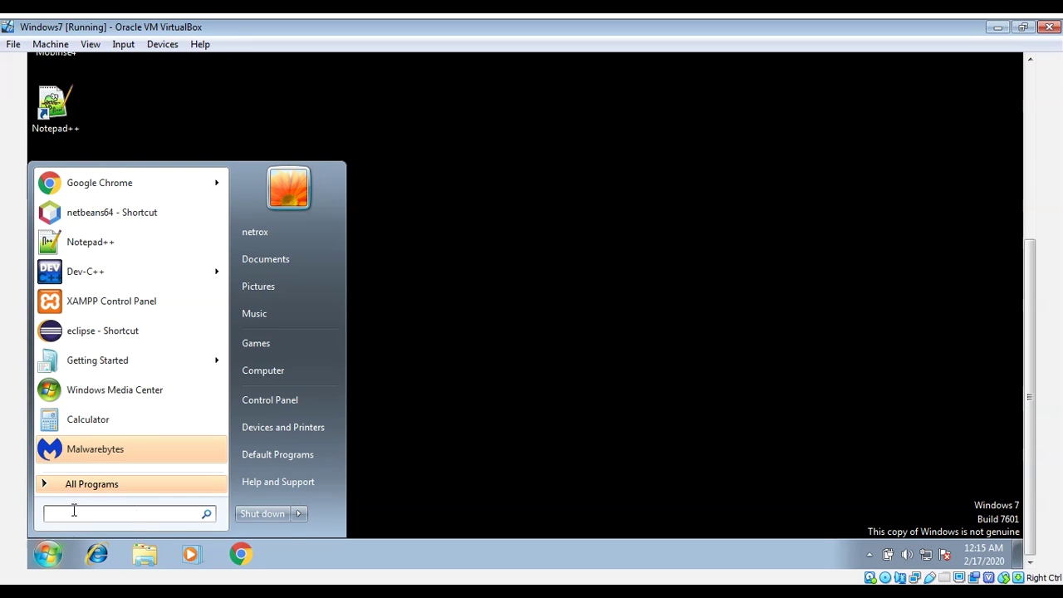
{"action": "type", "text": "remote desk"}
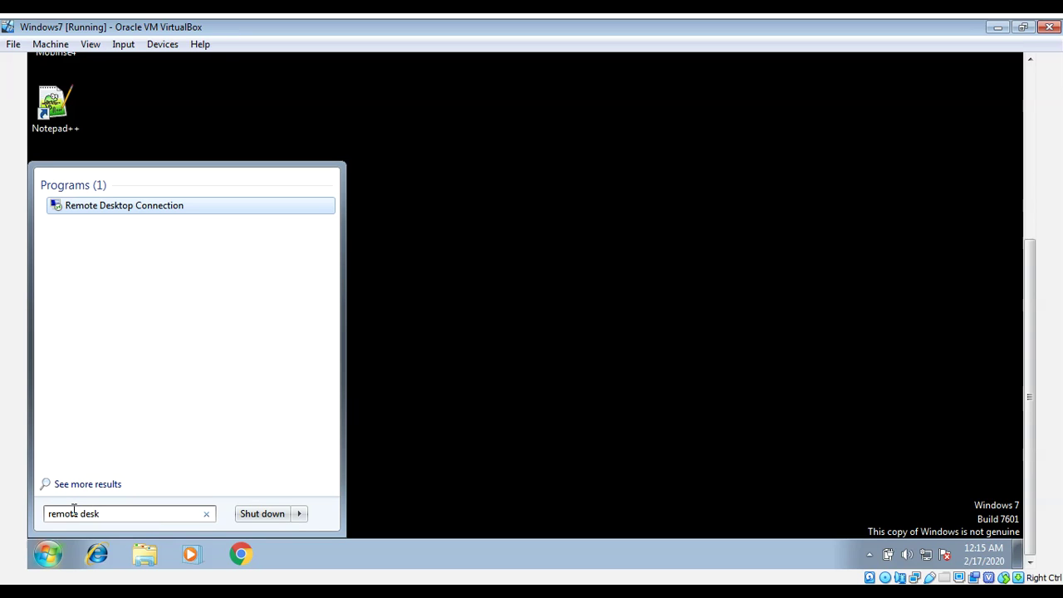
{"action": "left_click", "coordinate": [114, 207]}
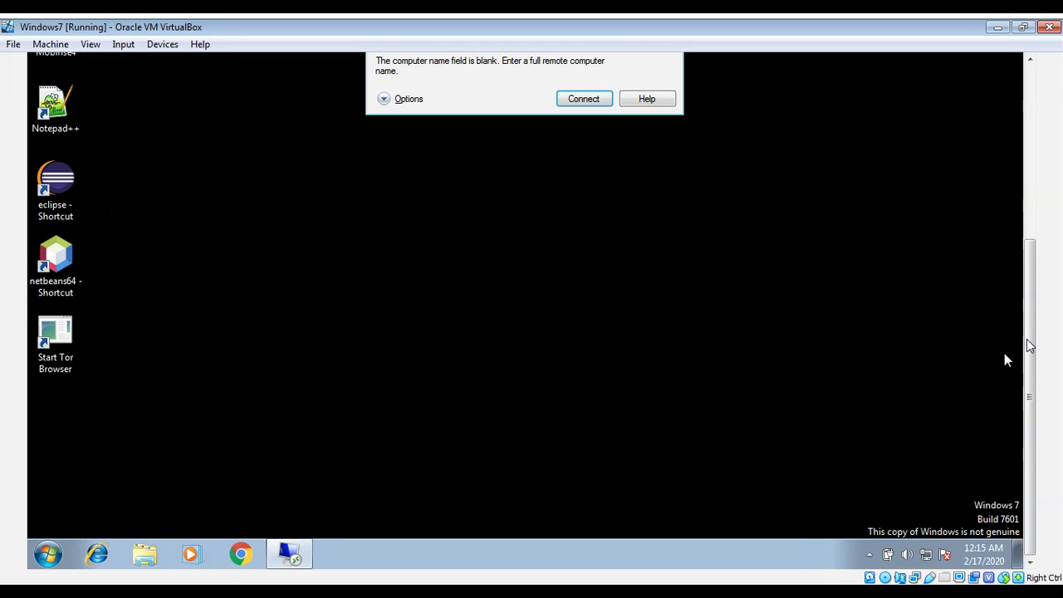
{"action": "left_click_drag", "start_coordinate": [1028, 345], "coordinate": [1022, 205]}
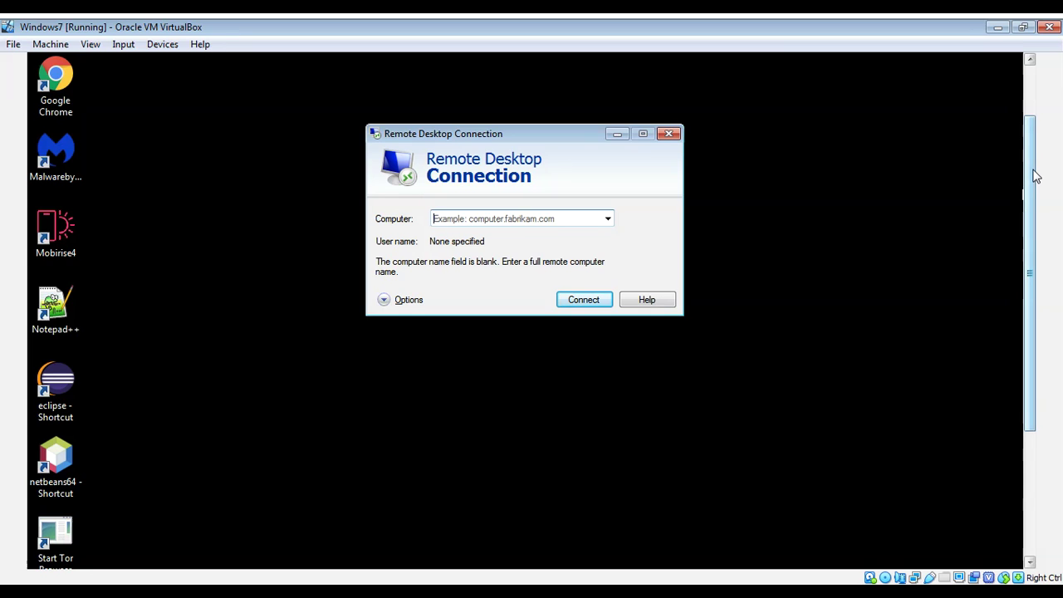
{"action": "left_click_drag", "start_coordinate": [1035, 175], "coordinate": [1029, 307]}
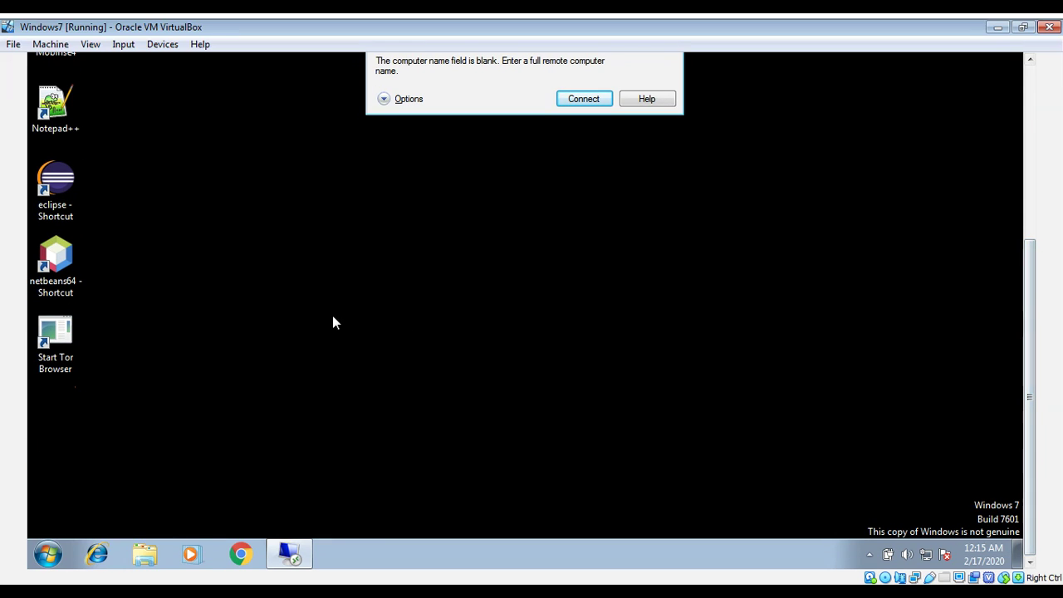
{"action": "left_click", "coordinate": [48, 554]}
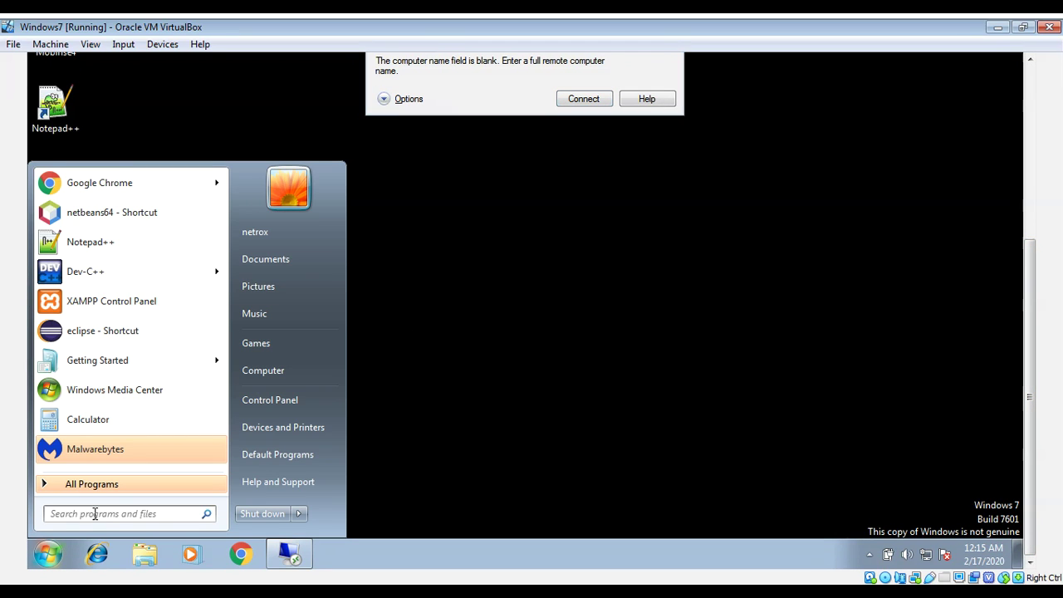
{"action": "type", "text": "setting"}
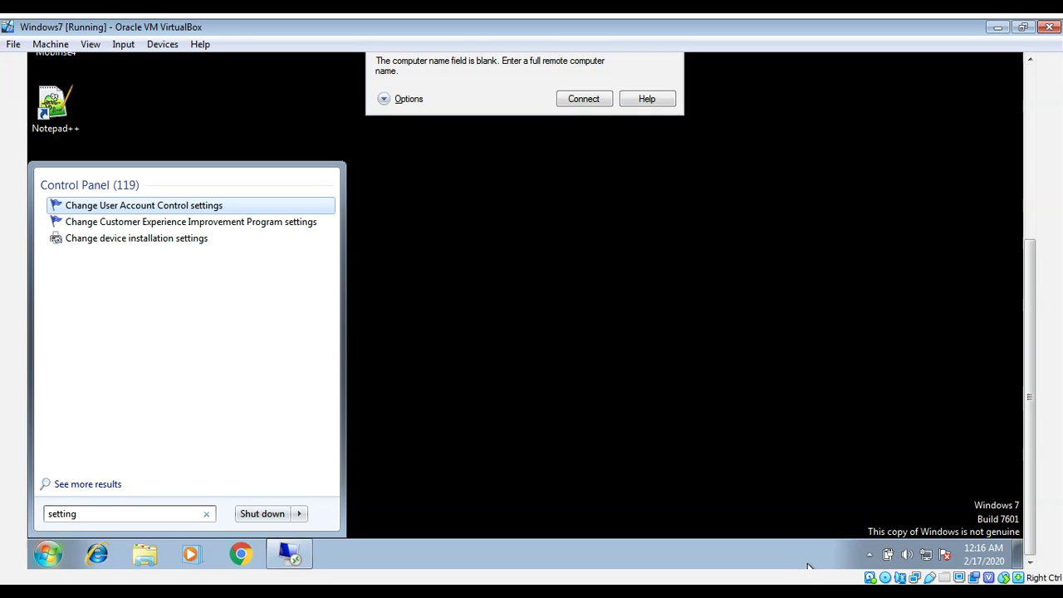
{"action": "left_click", "coordinate": [762, 533]}
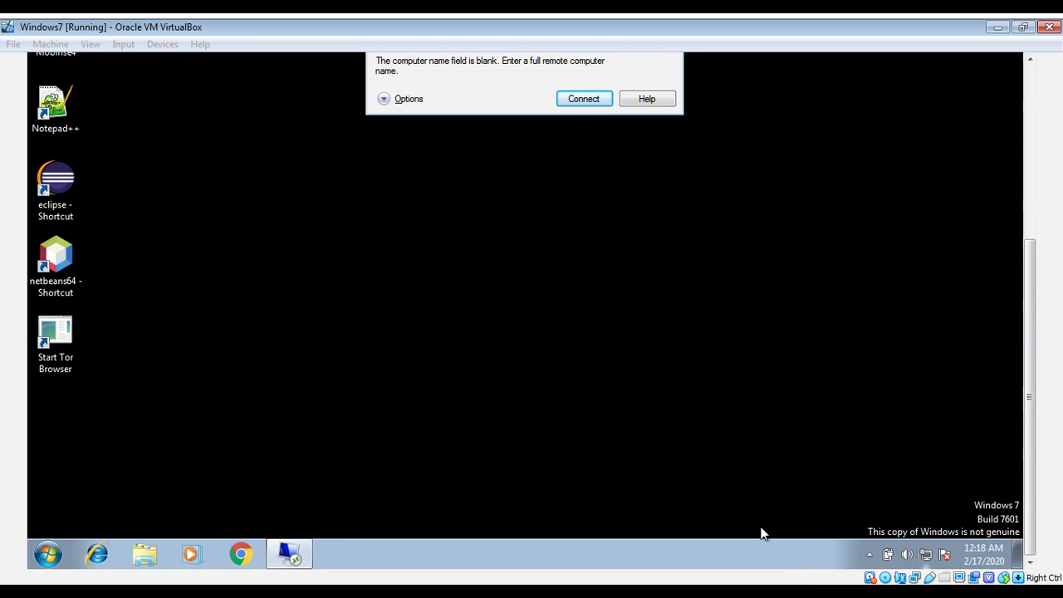
Search the computer for "system" and open the Control Panel System page.
{"action": "left_click", "coordinate": [47, 555]}
{"action": "left_click", "coordinate": [98, 515]}
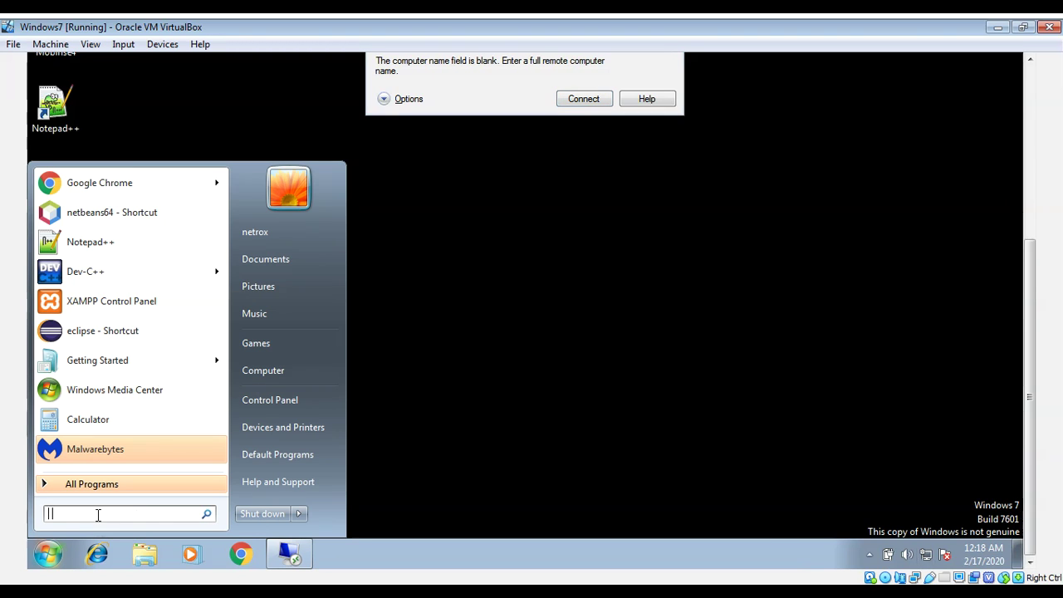
{"action": "type", "text": "system"}
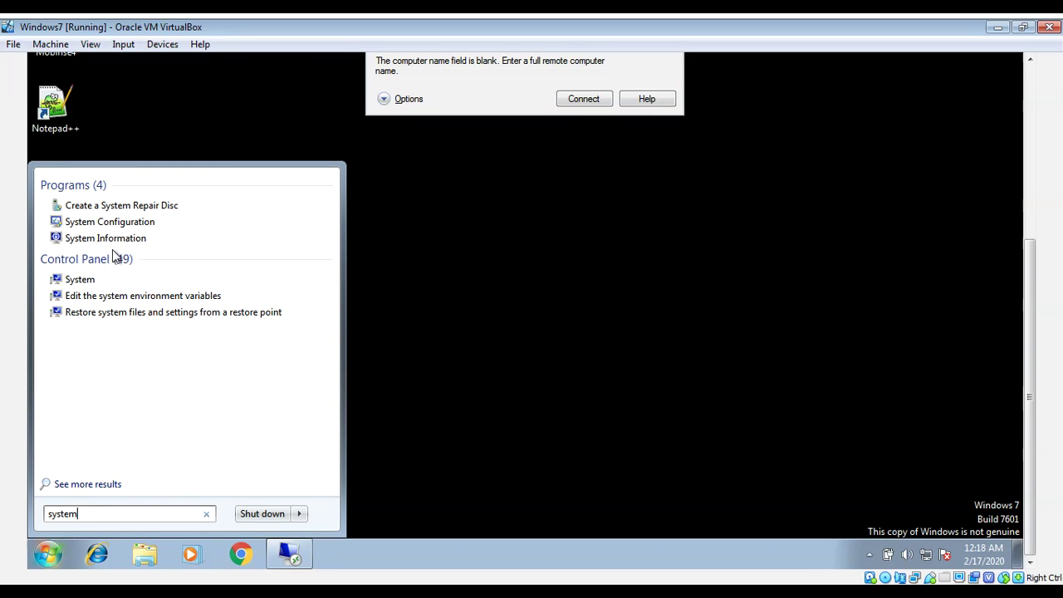
{"action": "left_click", "coordinate": [80, 281]}
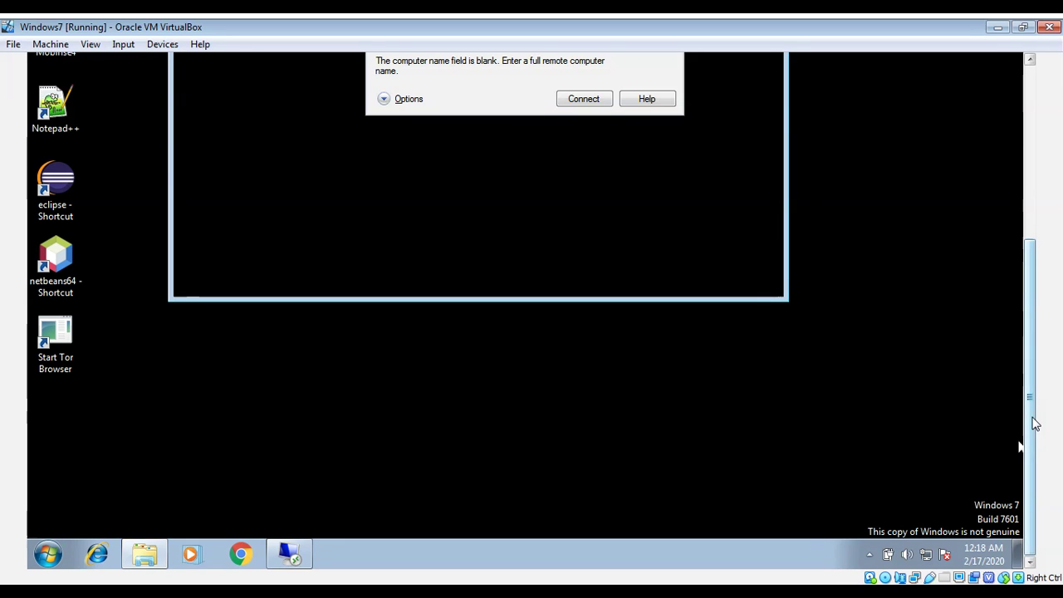
{"action": "left_click_drag", "start_coordinate": [1032, 427], "coordinate": [1023, 253]}
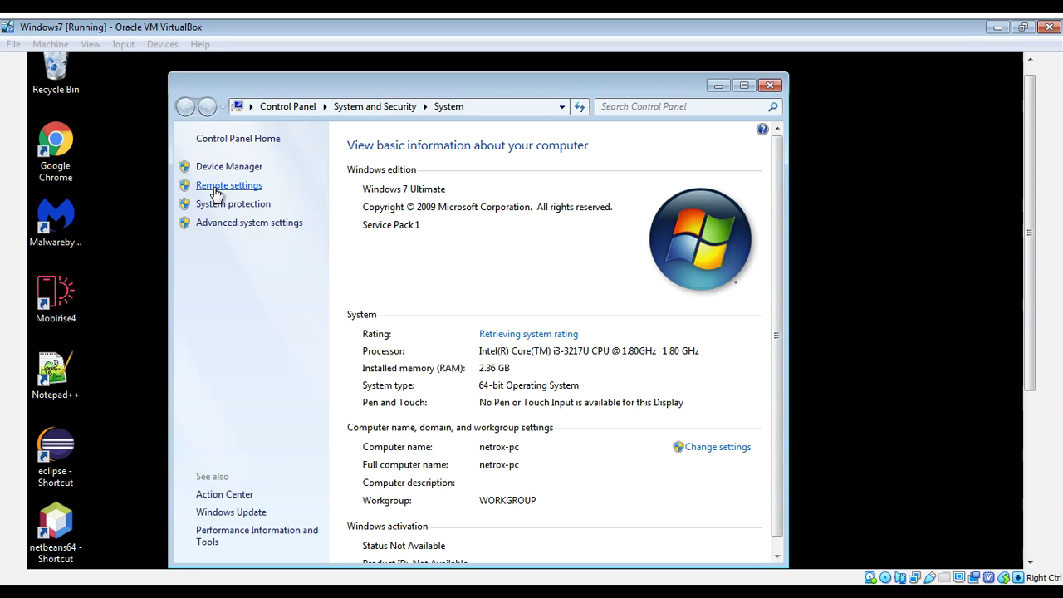
In the remote settings, allow connections from computers running any version of Remote Desktop and apply the change.
{"action": "left_click", "coordinate": [215, 190]}
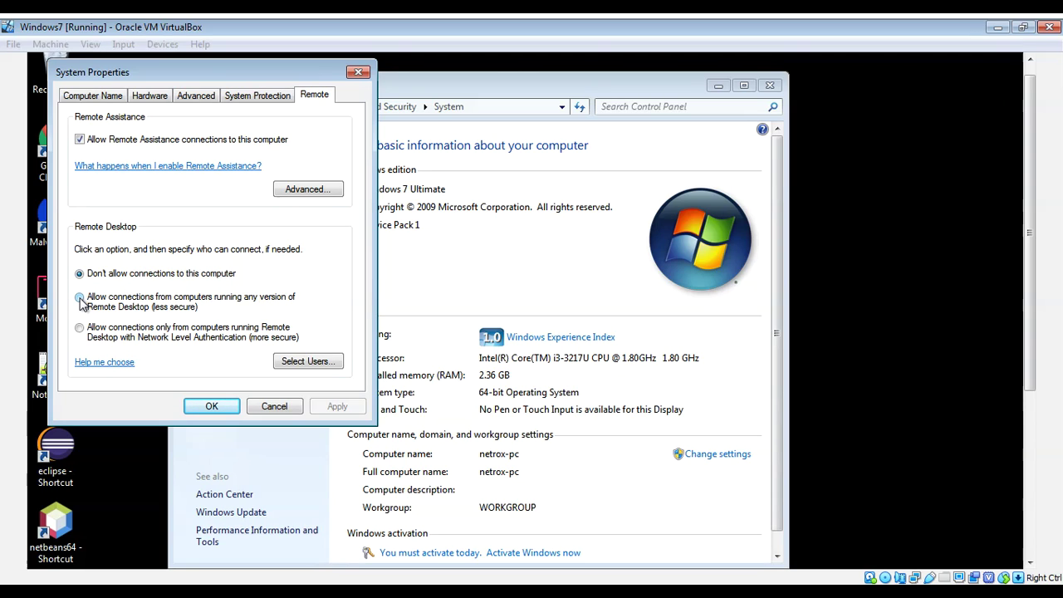
{"action": "left_click", "coordinate": [79, 298]}
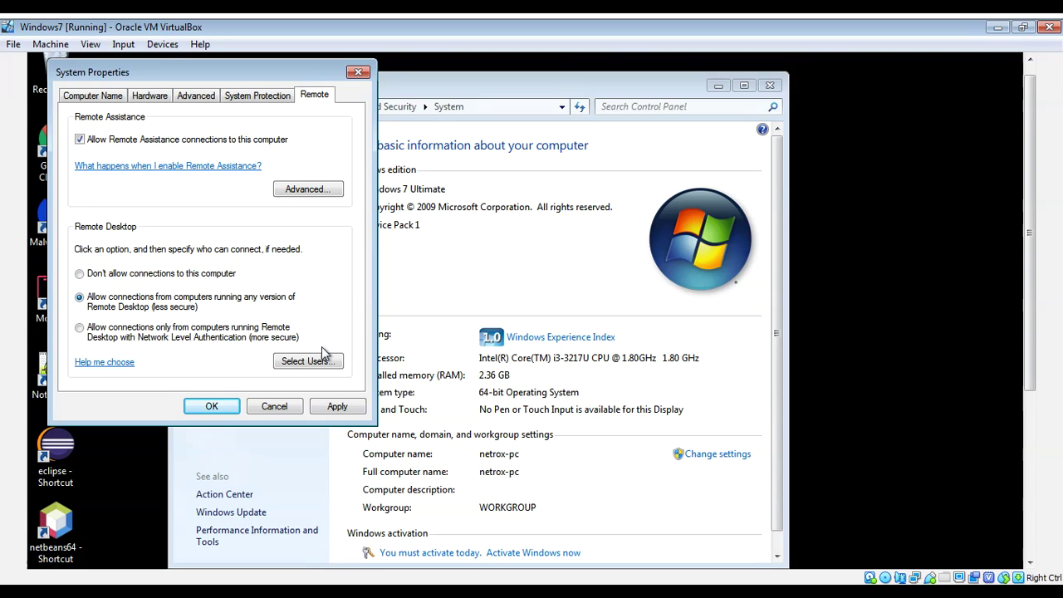
{"action": "left_click", "coordinate": [339, 406]}
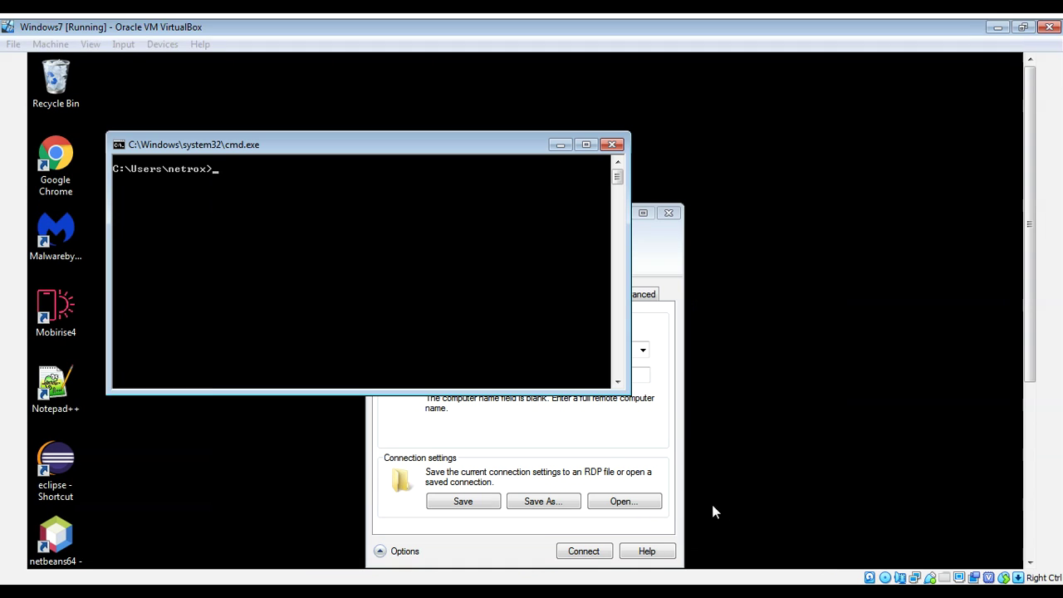
Run ipconfig in the Command Prompt to list the computer's network addresses.
{"action": "left_click", "coordinate": [448, 441]}
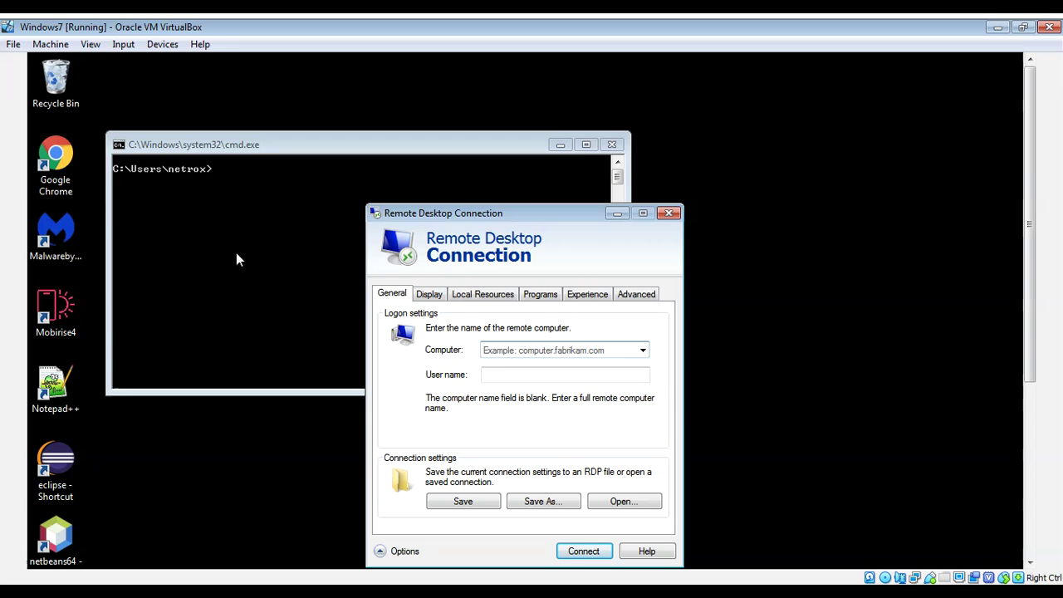
{"action": "left_click", "coordinate": [237, 190]}
{"action": "type", "text": "ipconfig"}
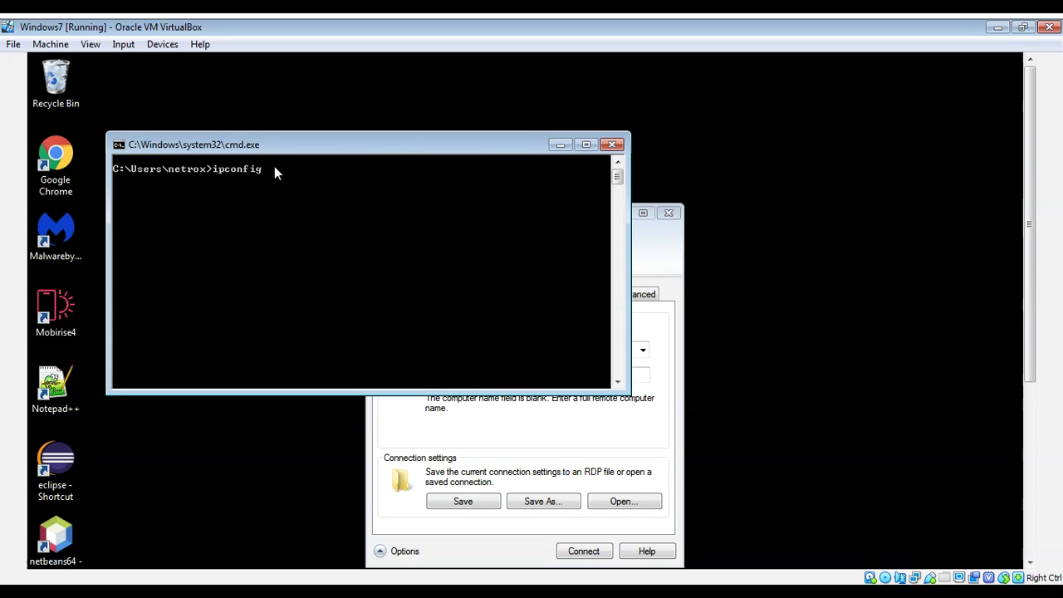
{"action": "key", "text": "Return"}
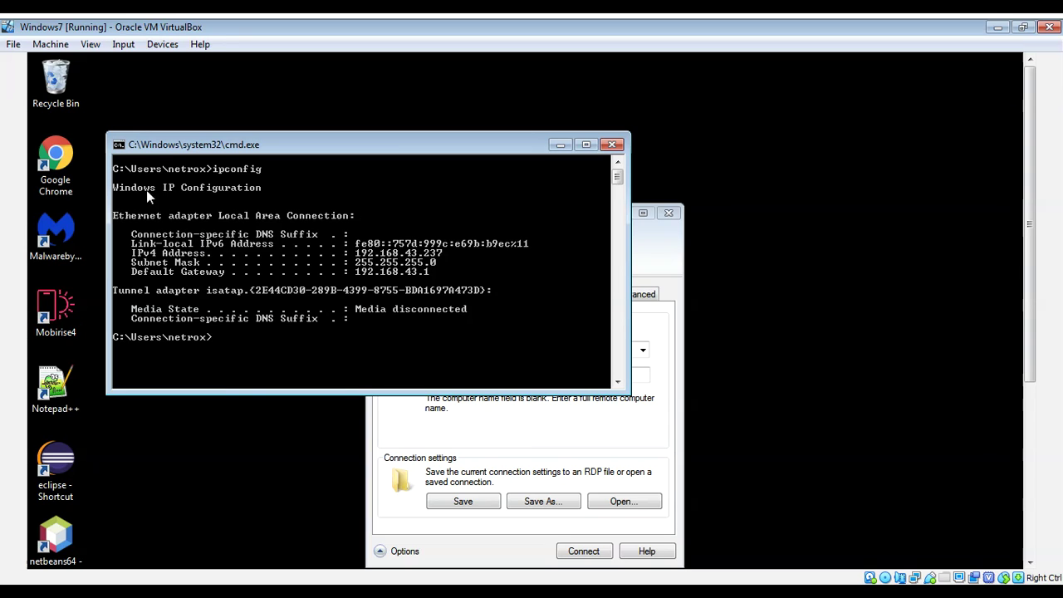
Mark and copy the IPv4 address in the ipconfig output, and move the Remote Desktop Connection window clear of it.
{"action": "left_click", "coordinate": [120, 146]}
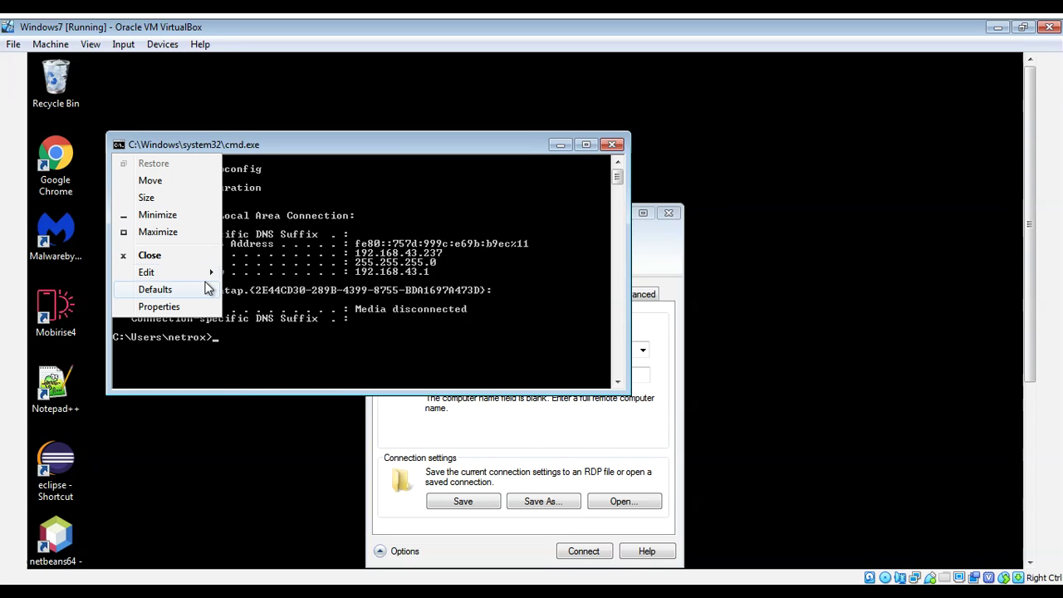
{"action": "mouse_move", "coordinate": [208, 276]}
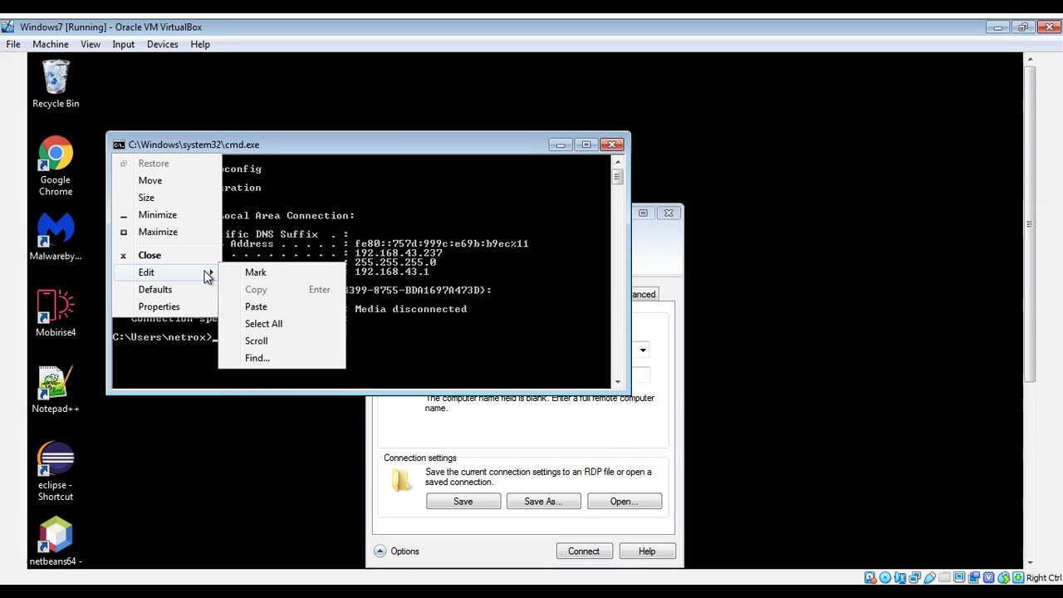
{"action": "left_click", "coordinate": [255, 275]}
{"action": "left_click_drag", "start_coordinate": [355, 253], "coordinate": [440, 260]}
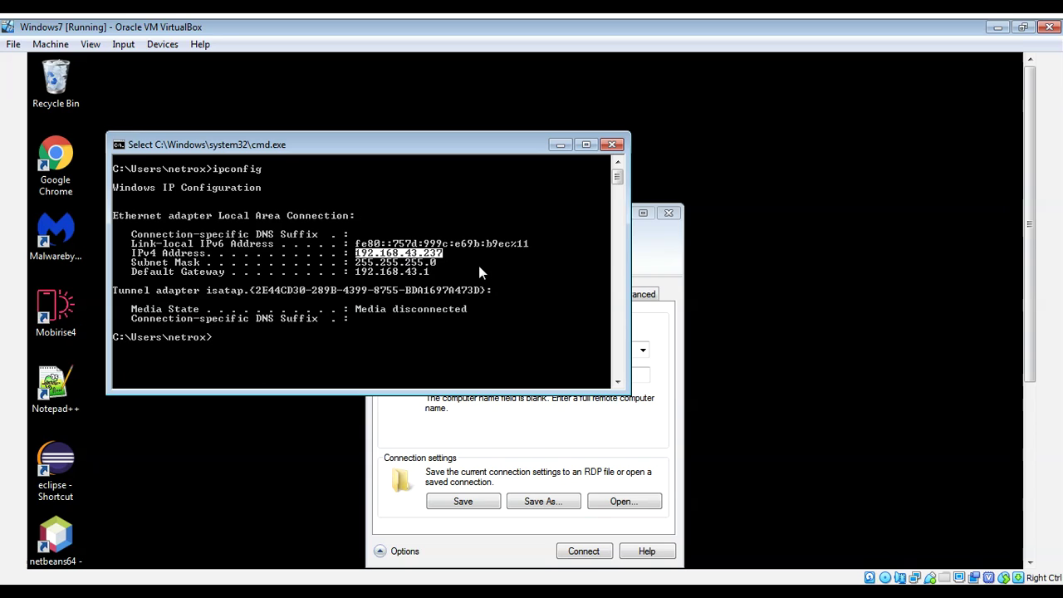
{"action": "left_click", "coordinate": [669, 237]}
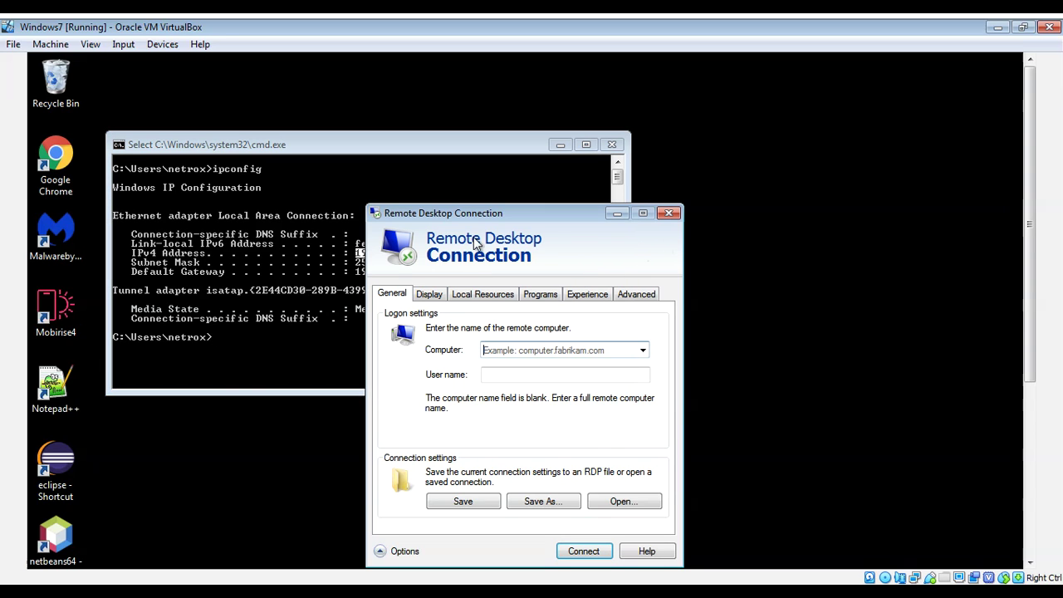
{"action": "left_click", "coordinate": [494, 350]}
{"action": "left_click_drag", "start_coordinate": [515, 216], "coordinate": [640, 233]}
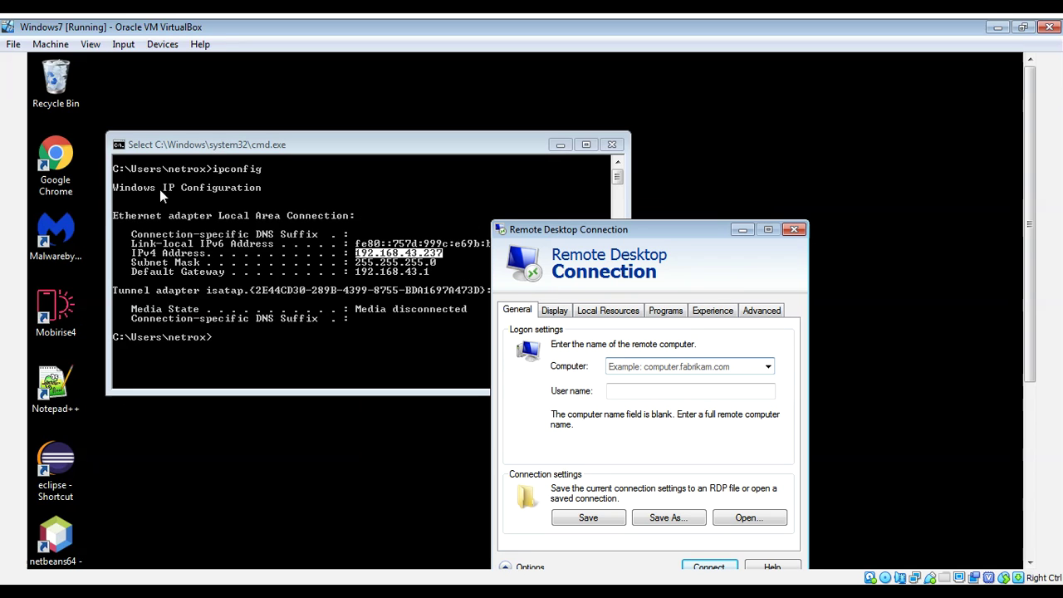
{"action": "left_click", "coordinate": [118, 144]}
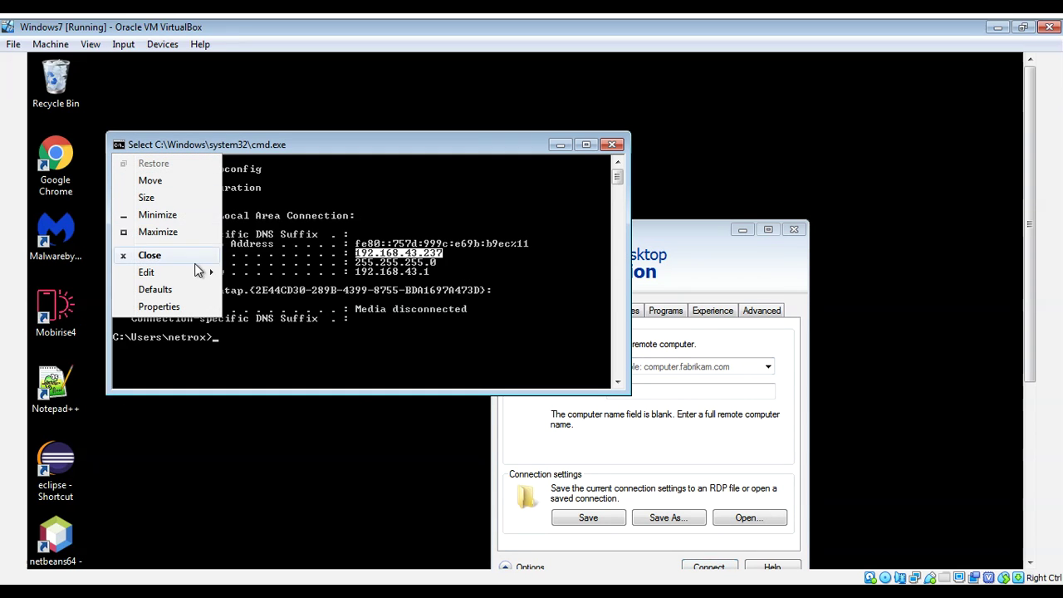
{"action": "mouse_move", "coordinate": [204, 274]}
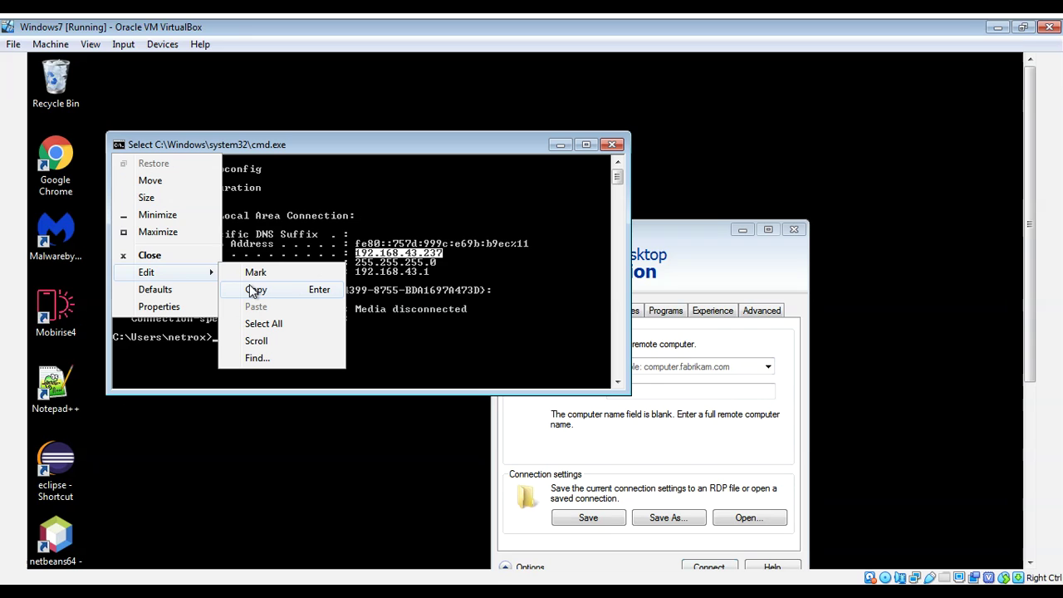
{"action": "left_click", "coordinate": [253, 290]}
Try the copied IPv4 address as the remote computer in Remote Desktop Connection, and clear the Computer field again.
{"action": "left_click", "coordinate": [679, 259]}
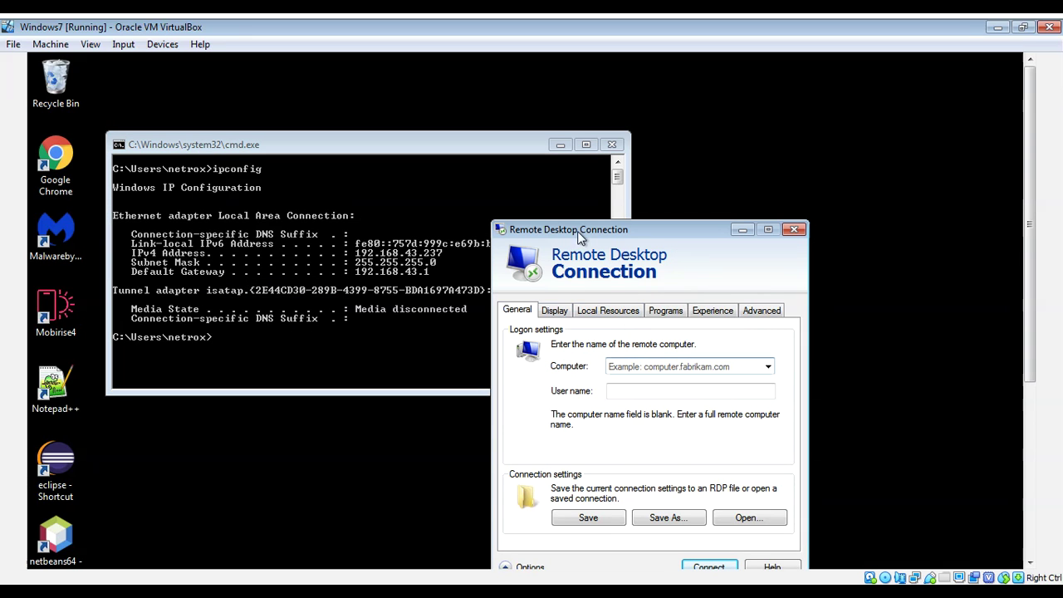
{"action": "right_click", "coordinate": [616, 364]}
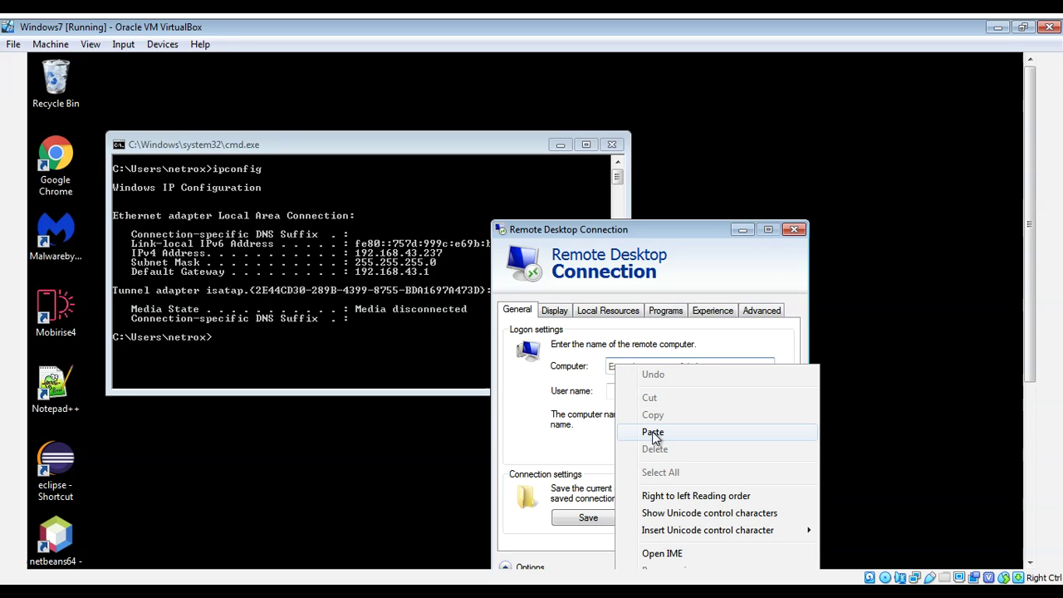
{"action": "left_click", "coordinate": [653, 432]}
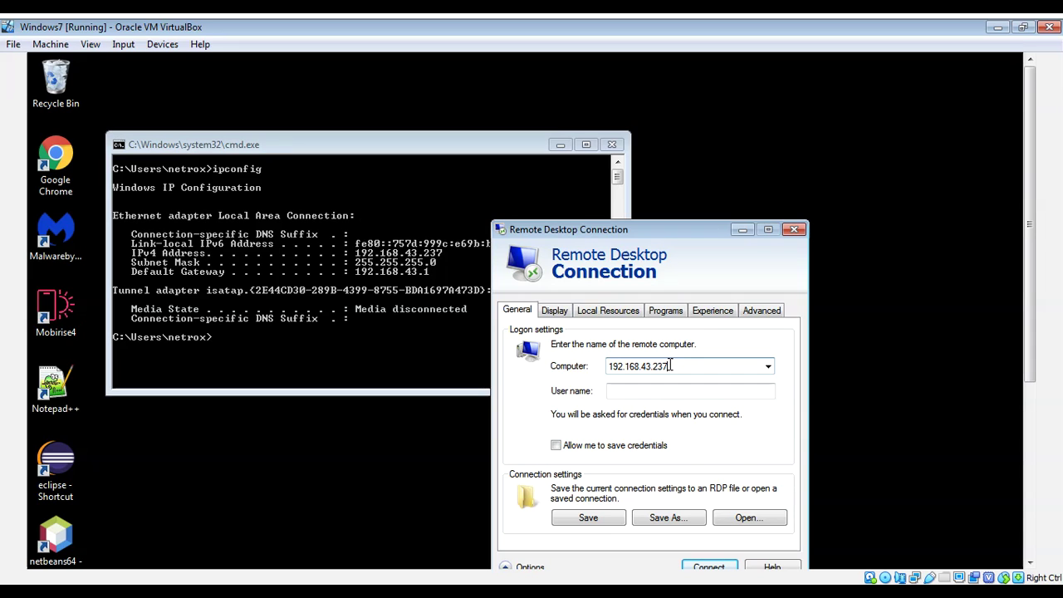
{"action": "left_click_drag", "start_coordinate": [671, 366], "coordinate": [578, 371]}
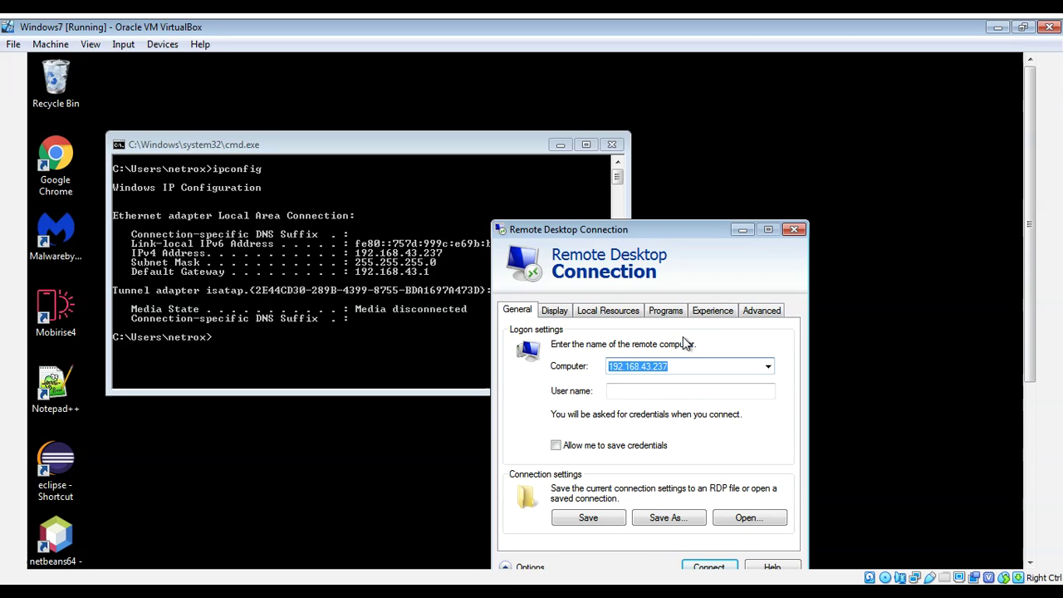
{"action": "key", "text": "BackSpace"}
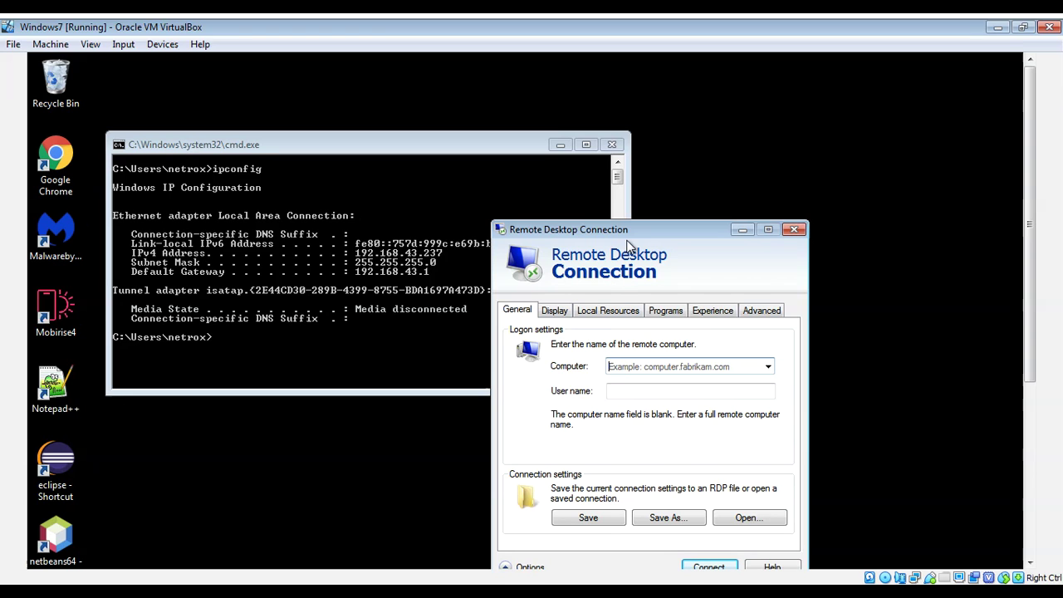
Move the Remote Desktop Connection window up so it fits in view, and open Google Chrome.
{"action": "left_click_drag", "start_coordinate": [628, 240], "coordinate": [622, 196]}
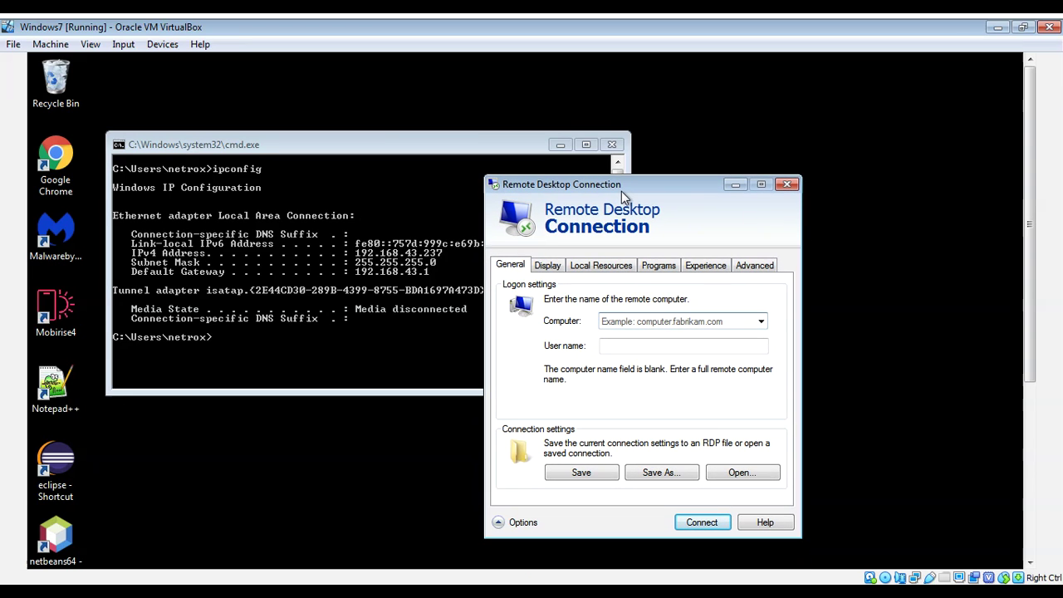
{"action": "left_click", "coordinate": [54, 152]}
{"action": "double_click", "coordinate": [54, 152]}
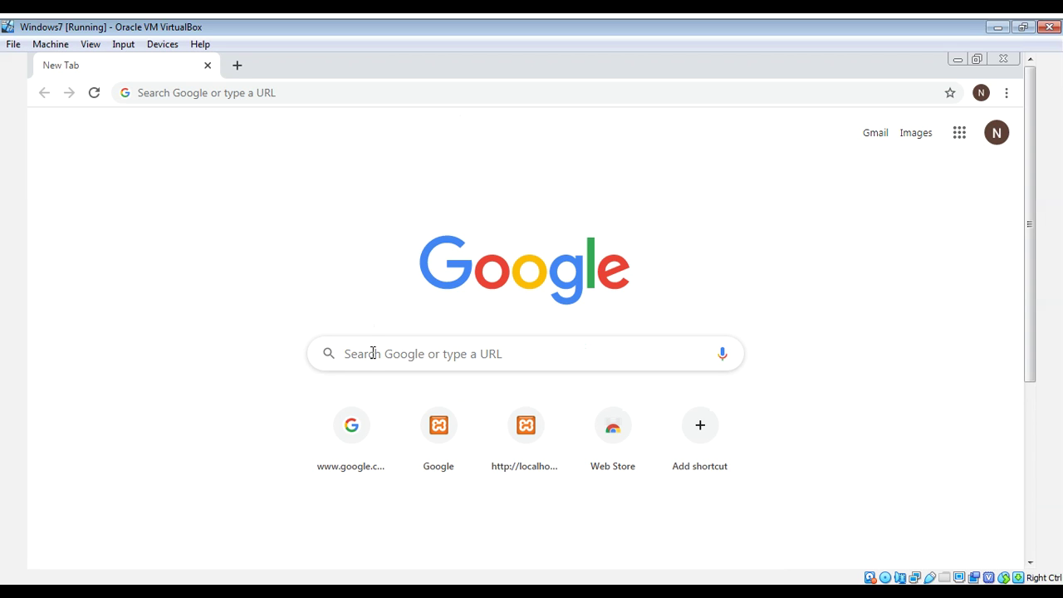
Search Google for "what is my ip" to look up the machine's public IP address.
{"action": "left_click", "coordinate": [373, 353]}
{"action": "type", "text": "what"}
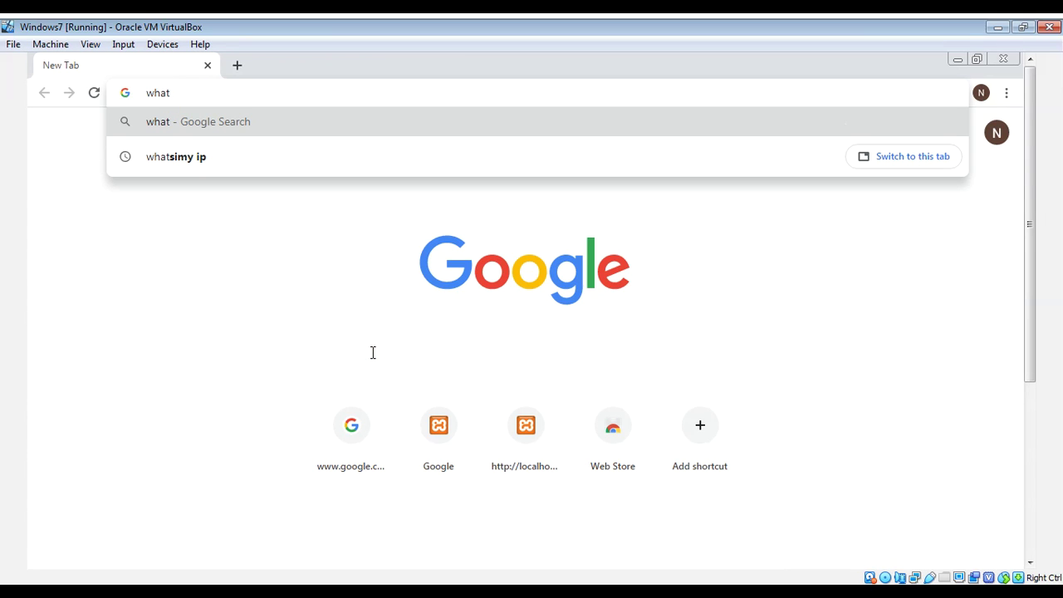
{"action": "type", "text": " is my ip"}
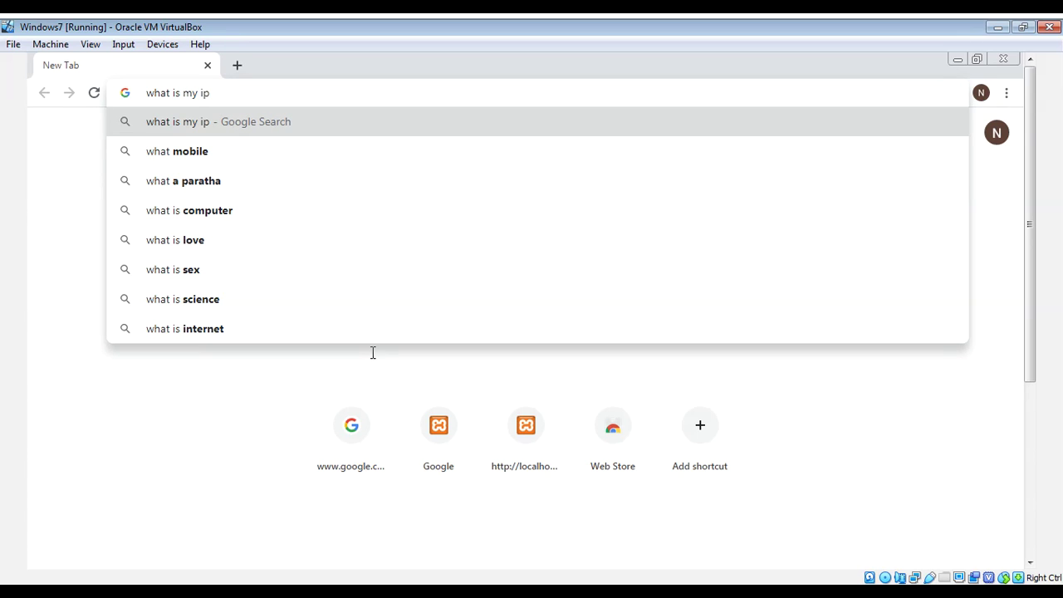
{"action": "key", "text": "Return"}
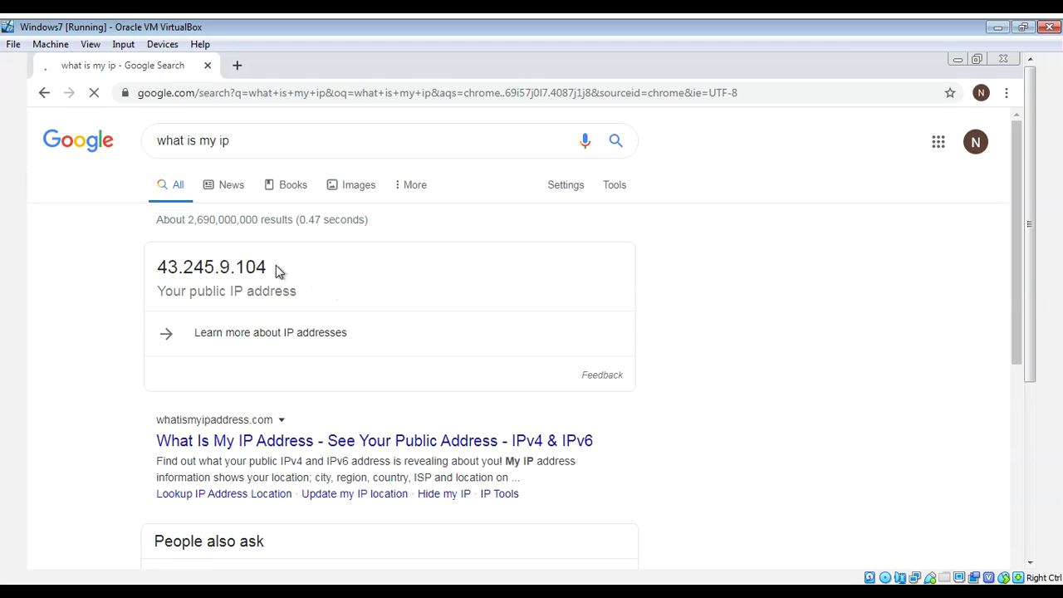
Copy the public IP address from the Google result and close the browser window.
{"action": "left_click_drag", "start_coordinate": [266, 267], "coordinate": [158, 266]}
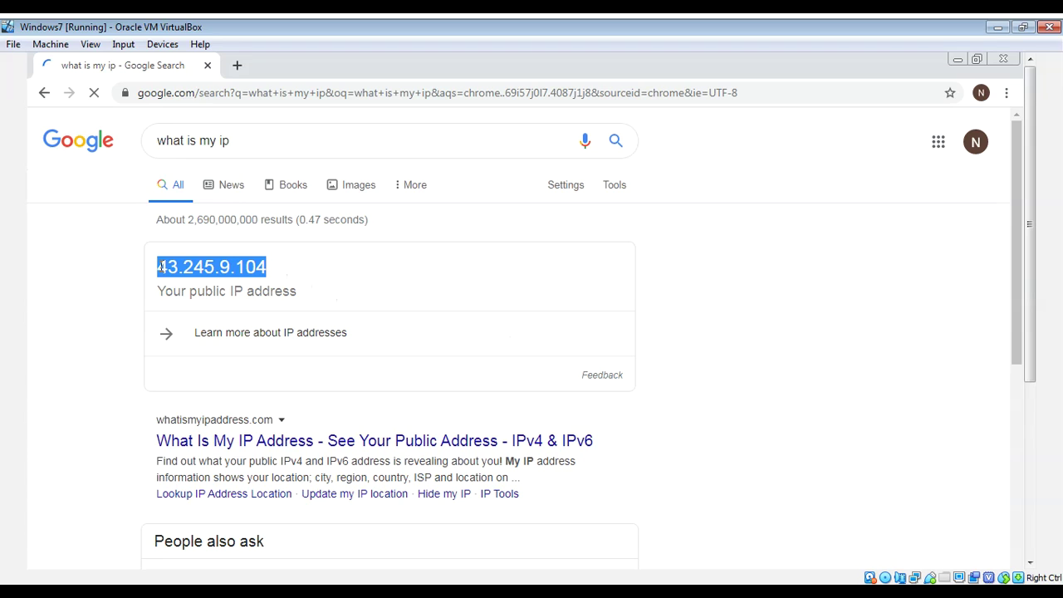
{"action": "right_click", "coordinate": [204, 277]}
{"action": "left_click", "coordinate": [220, 278]}
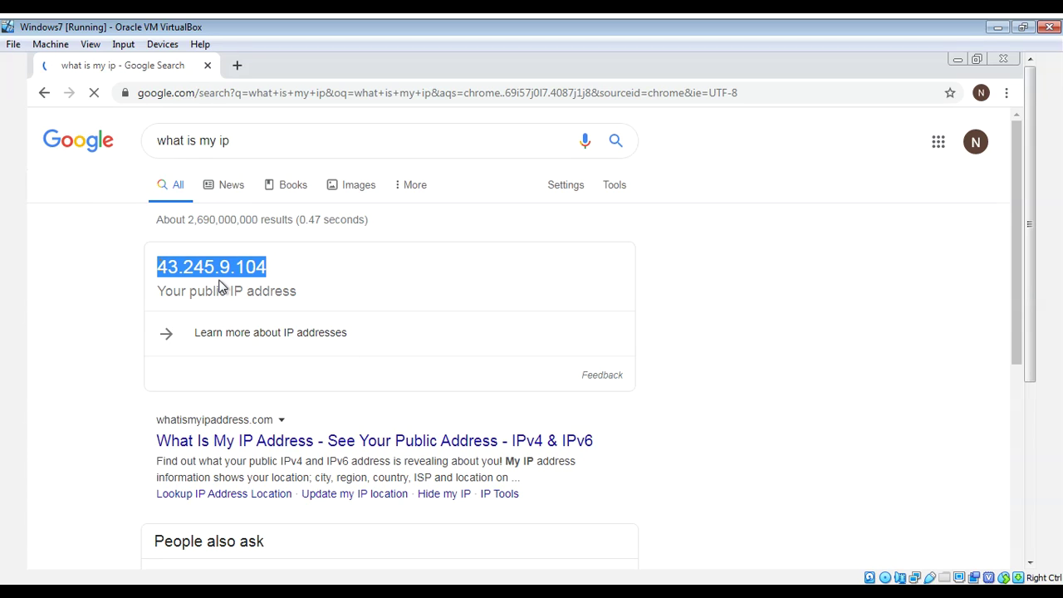
{"action": "left_click", "coordinate": [1005, 57]}
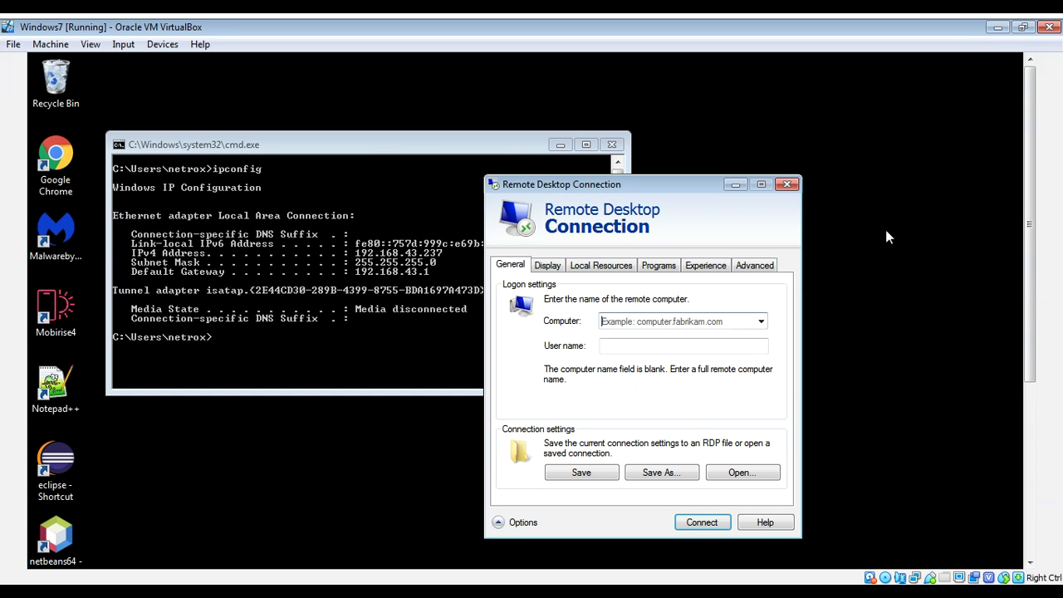
Enter the copied public IP address as the remote computer in Remote Desktop Connection and start the connection.
{"action": "right_click", "coordinate": [655, 319]}
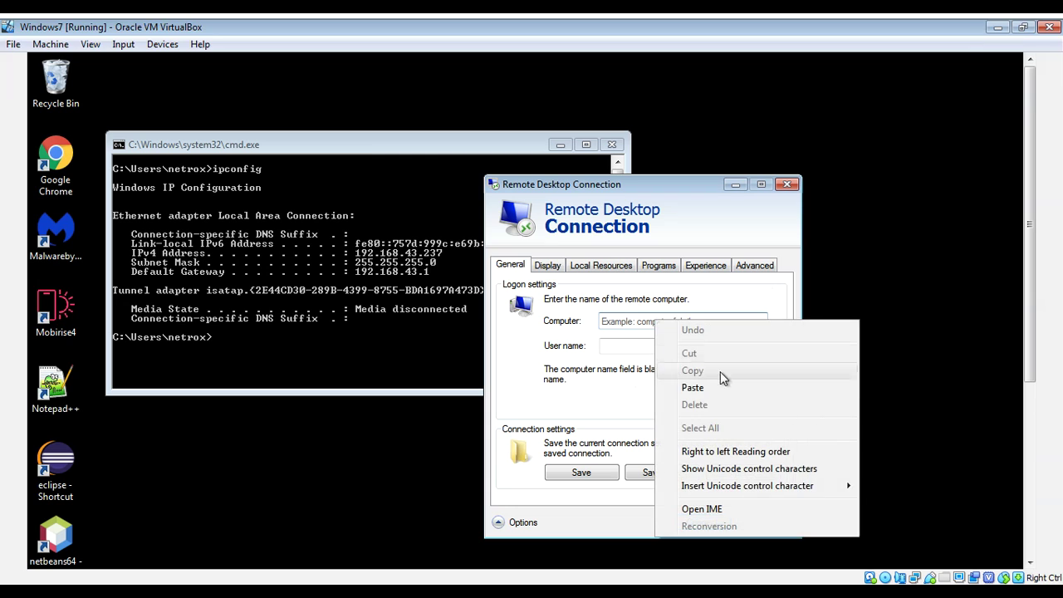
{"action": "left_click", "coordinate": [724, 386]}
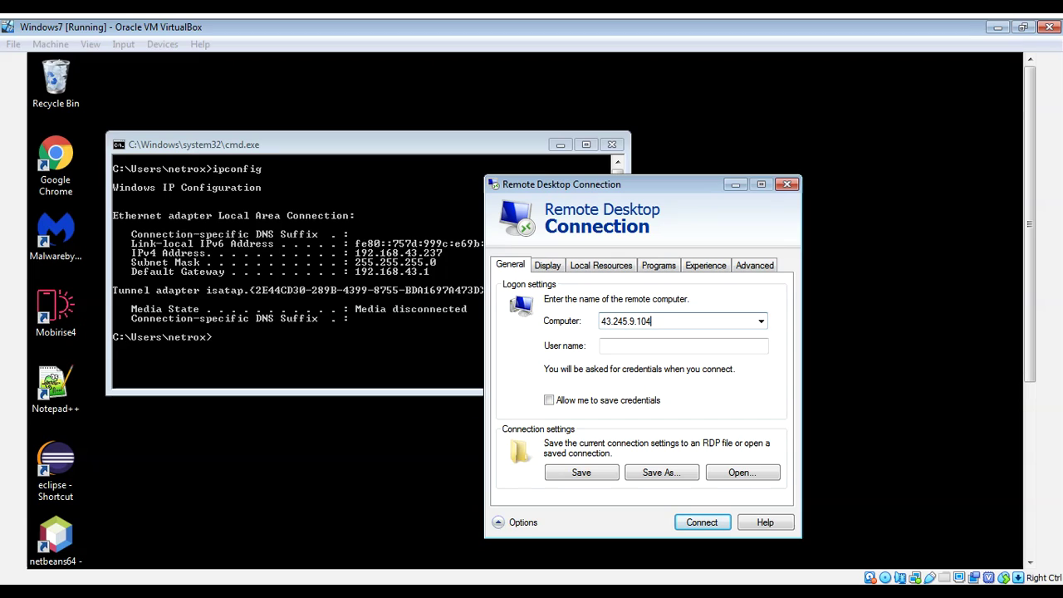
{"action": "key", "text": "Return"}
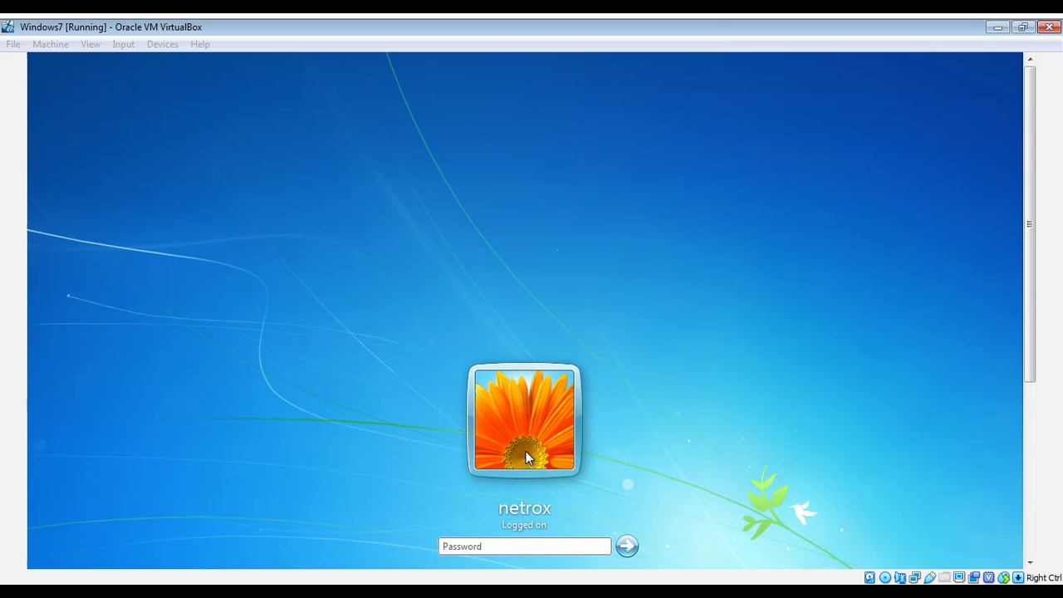
{"action": "key", "text": "Control_R"}
{"action": "key", "text": "Control_R"}
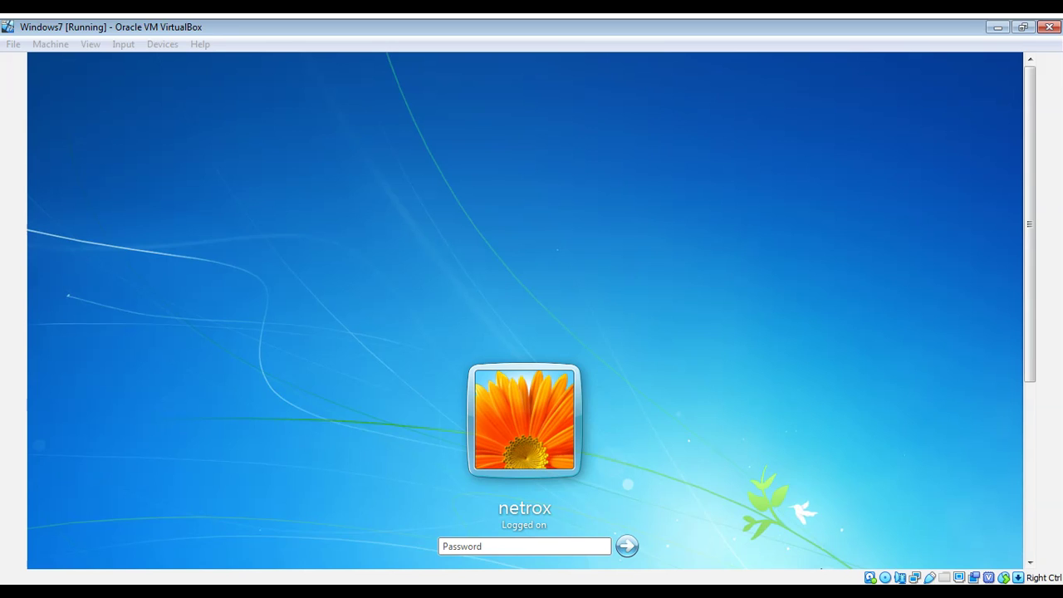